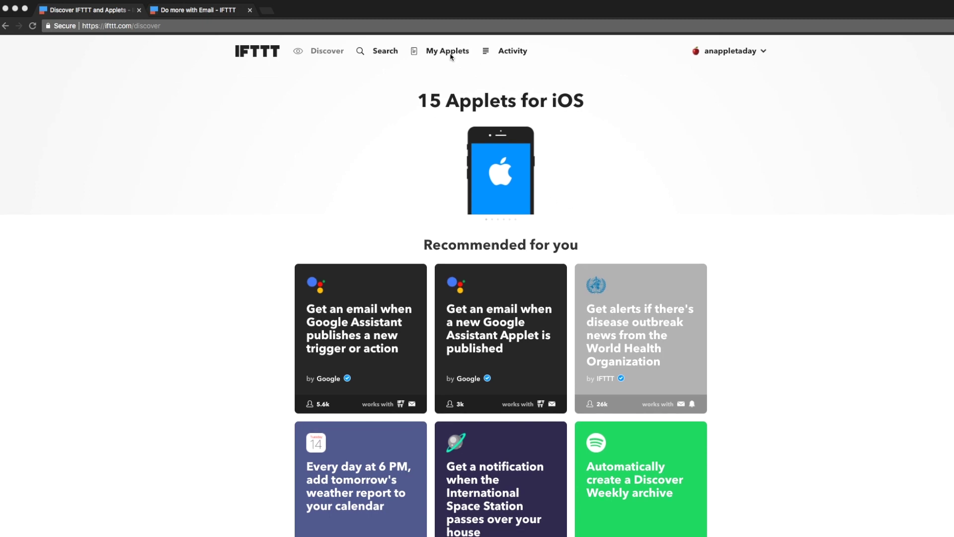
# Open My Applets to list the IFTTT updates, Instagram digest and Instagram-to-Twitter applets.
pyautogui.click(447, 52)
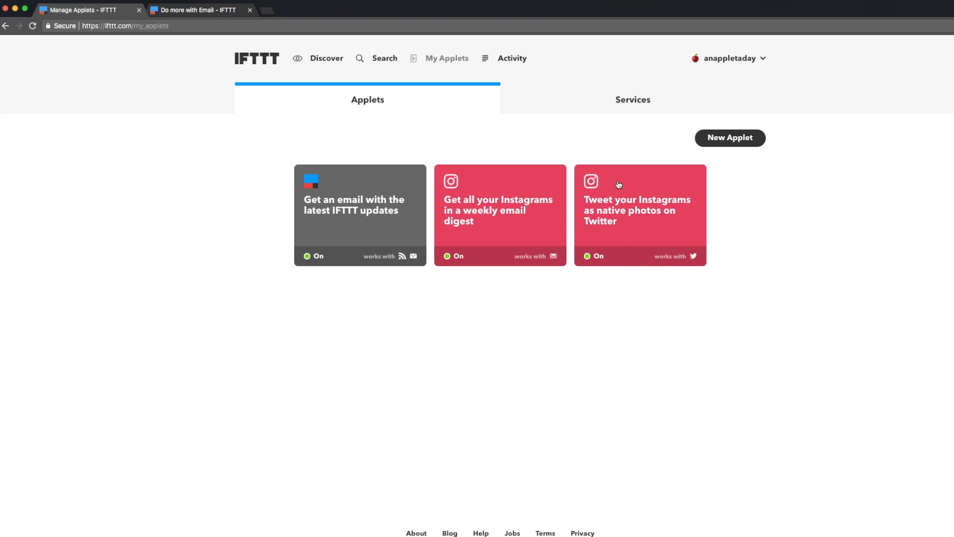
# Open the Instagram-to-Twitter applet's details and switch it off.
pyautogui.click(618, 185)
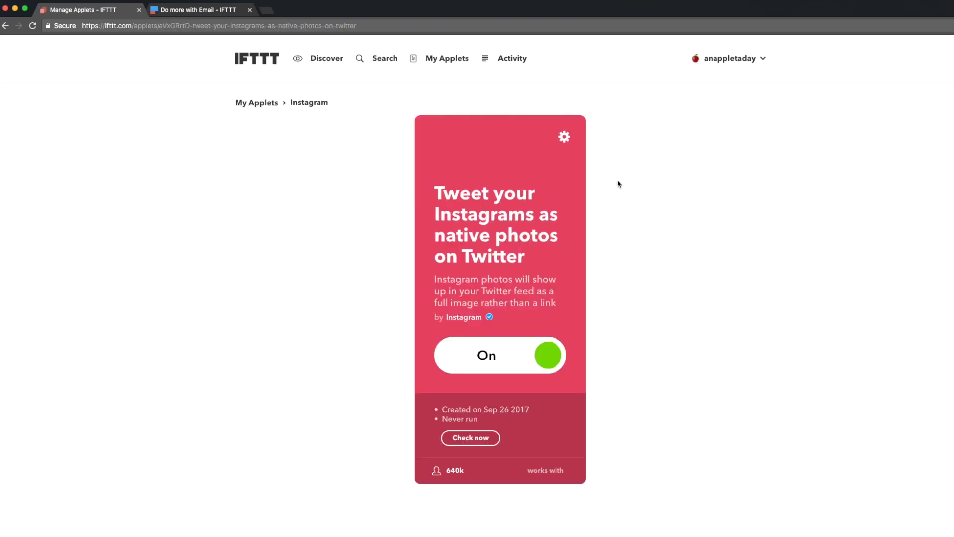
pyautogui.click(517, 366)
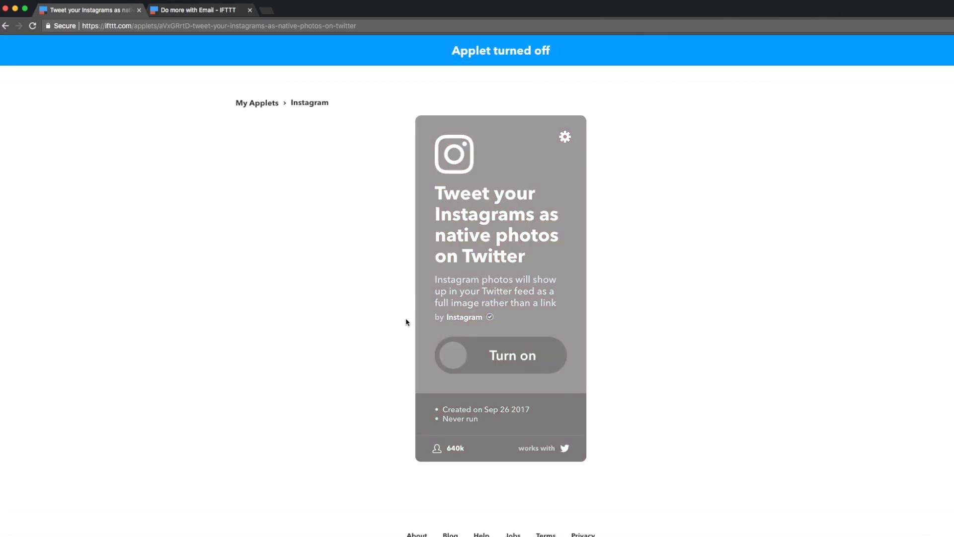
# Visit the Instagram service page, then reopen the now-Off Instagram-to-Twitter applet from My Applets.
pyautogui.click(309, 103)
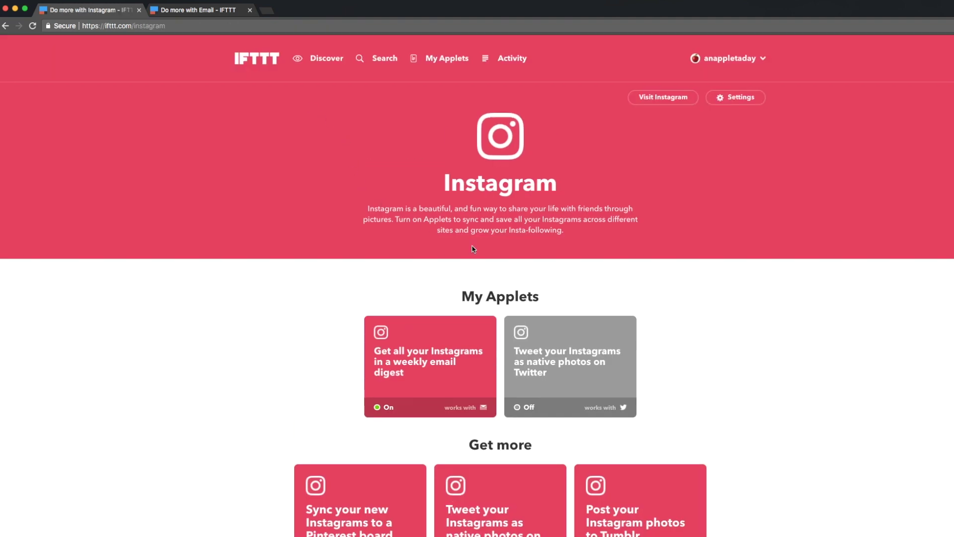
pyautogui.scroll(-1, 593, 289)
pyautogui.scroll(1, 592, 288)
pyautogui.click(442, 63)
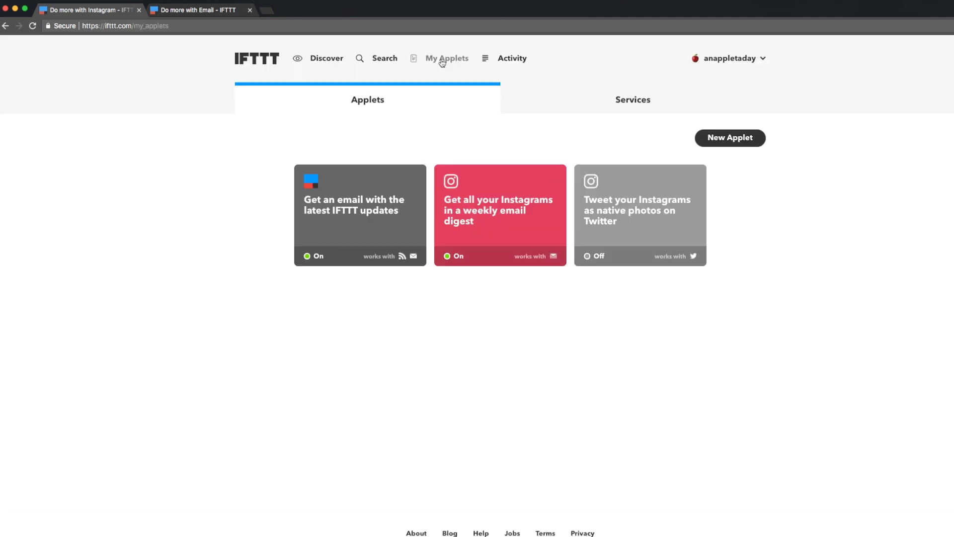
pyautogui.click(625, 246)
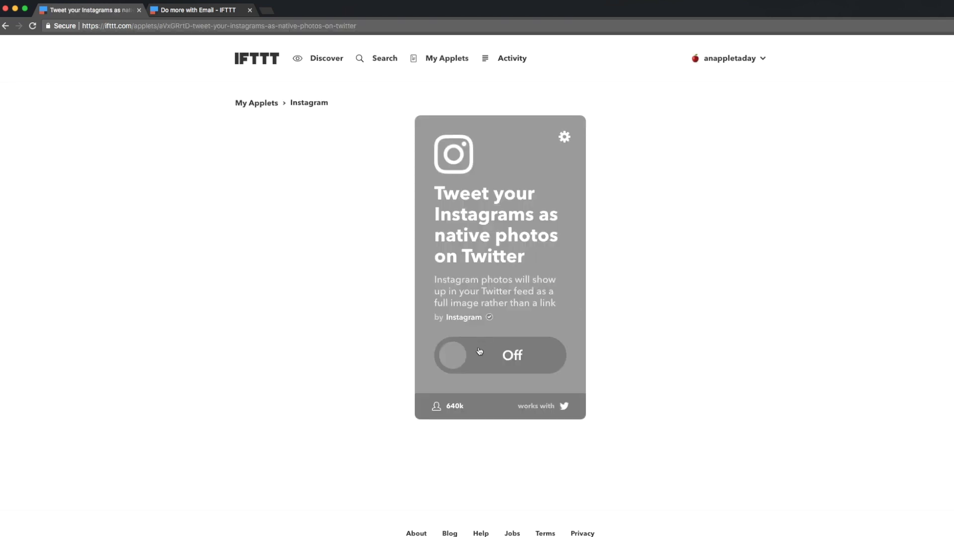
# Switch Instagram-to-Twitter back On, then open 'Get an email with the latest IFTTT updates'.
pyautogui.click(480, 351)
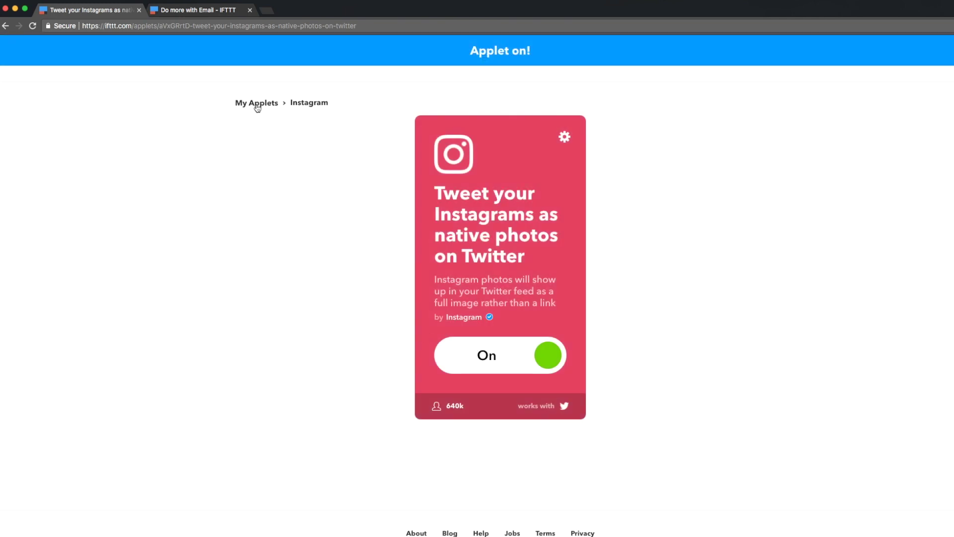
pyautogui.click(257, 104)
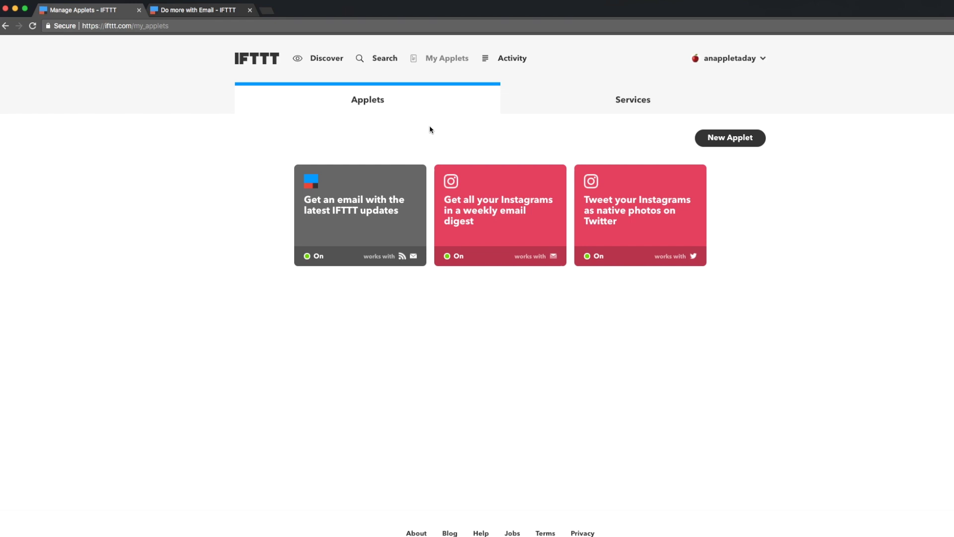
pyautogui.click(411, 184)
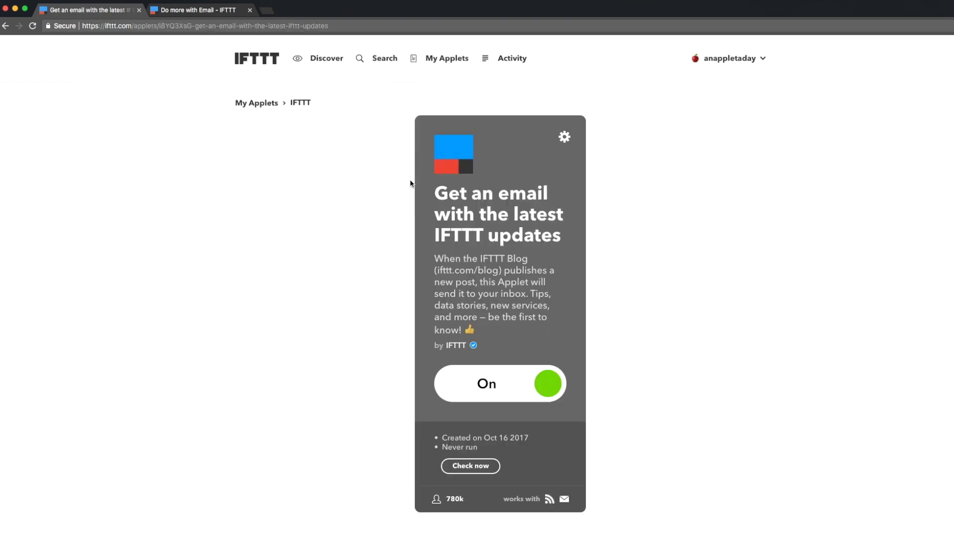
pyautogui.click(191, 9)
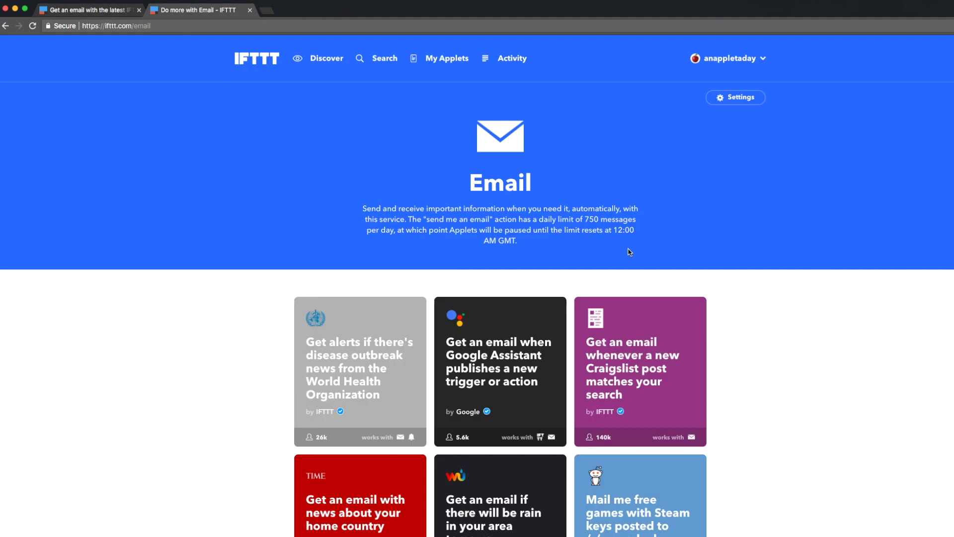
pyautogui.scroll(-3, 629, 252)
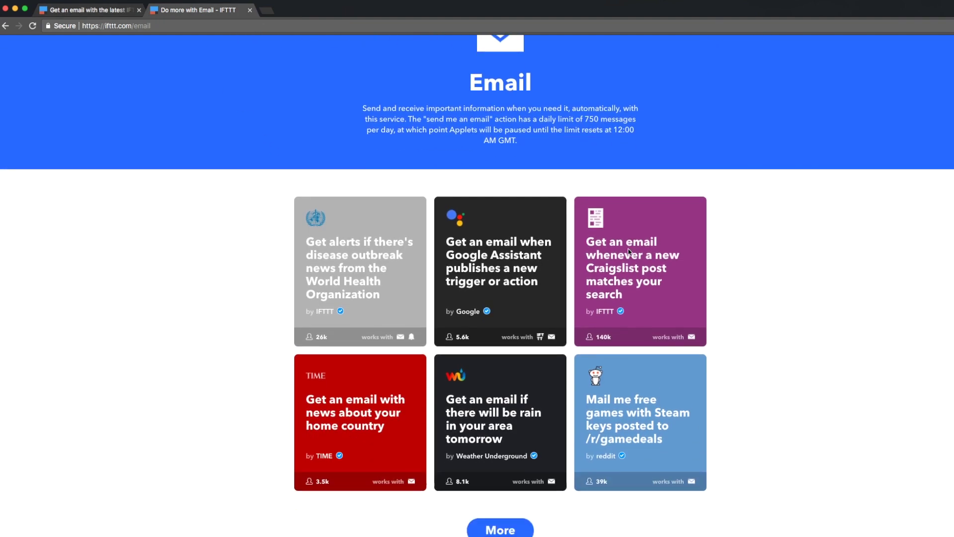
pyautogui.click(507, 468)
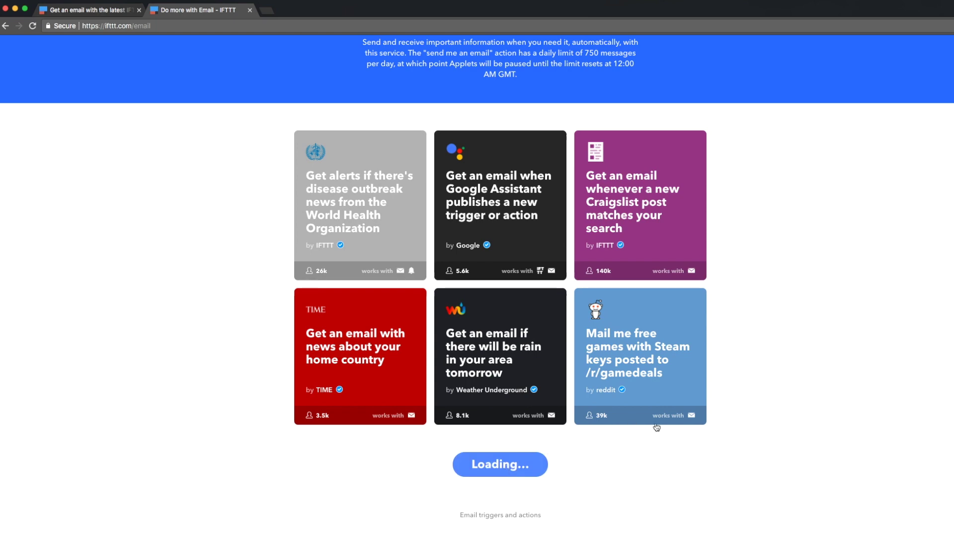
pyautogui.scroll(-3, 657, 427)
pyautogui.scroll(-3, 657, 427)
pyautogui.scroll(-1, 657, 427)
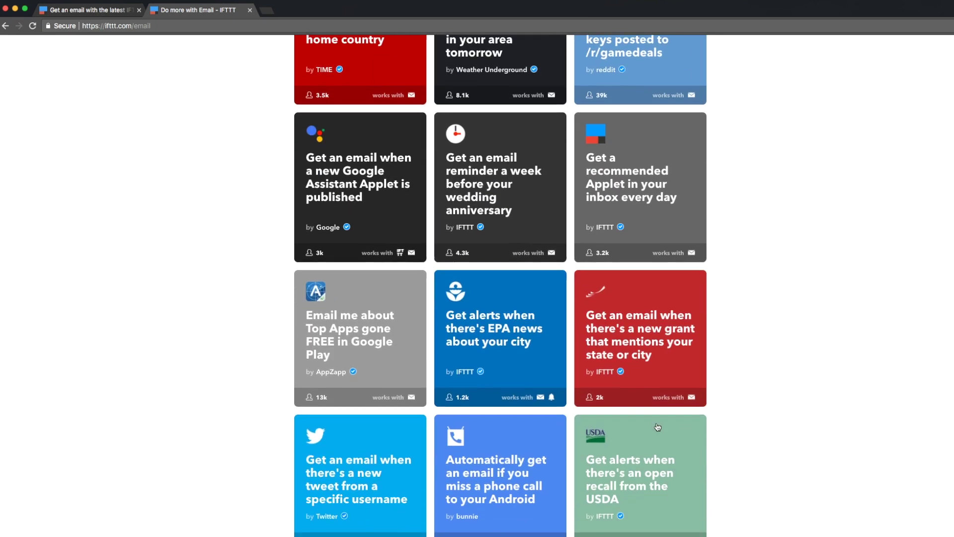
pyautogui.scroll(6, 657, 427)
pyautogui.scroll(2, 657, 427)
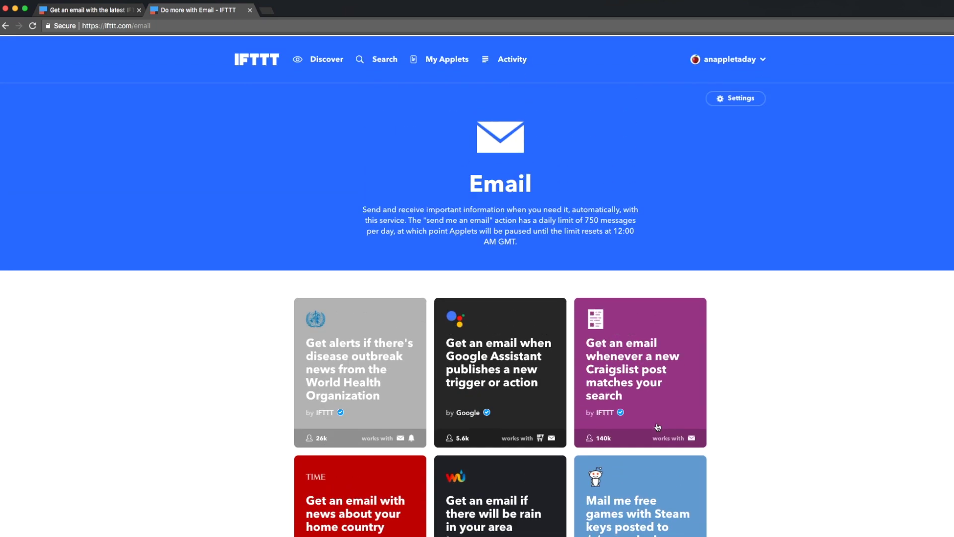
pyautogui.click(100, 10)
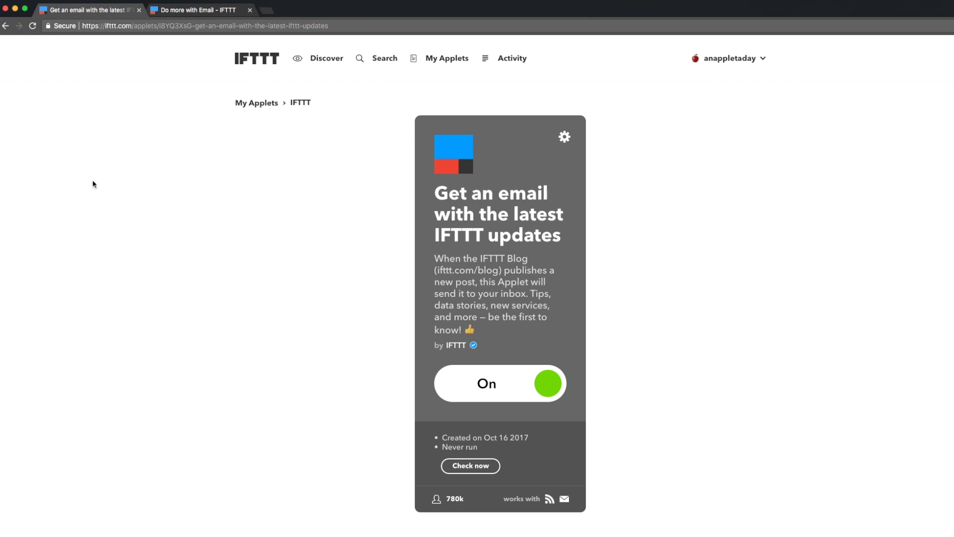
# Switch off the IFTTT updates email applet and confirm it shows Off in My Applets.
pyautogui.click(510, 384)
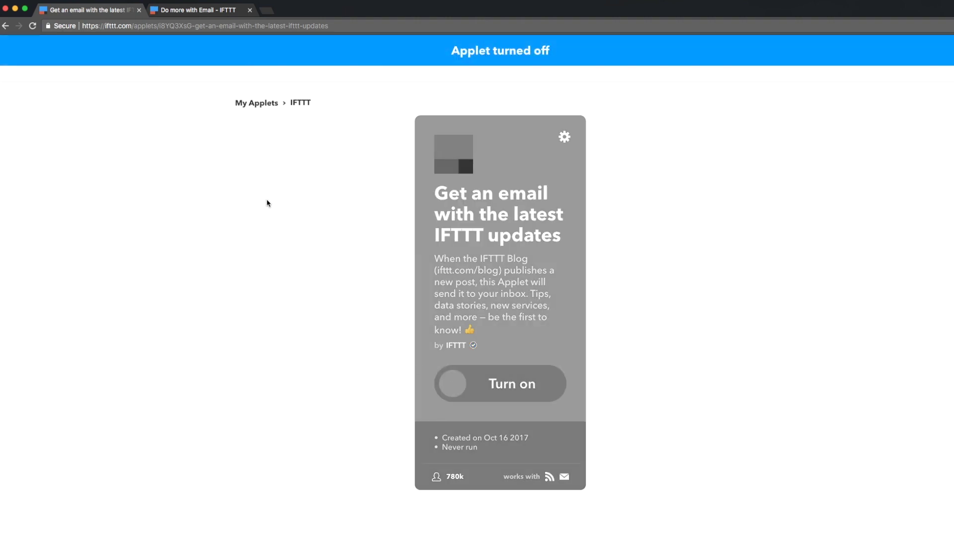
pyautogui.click(255, 104)
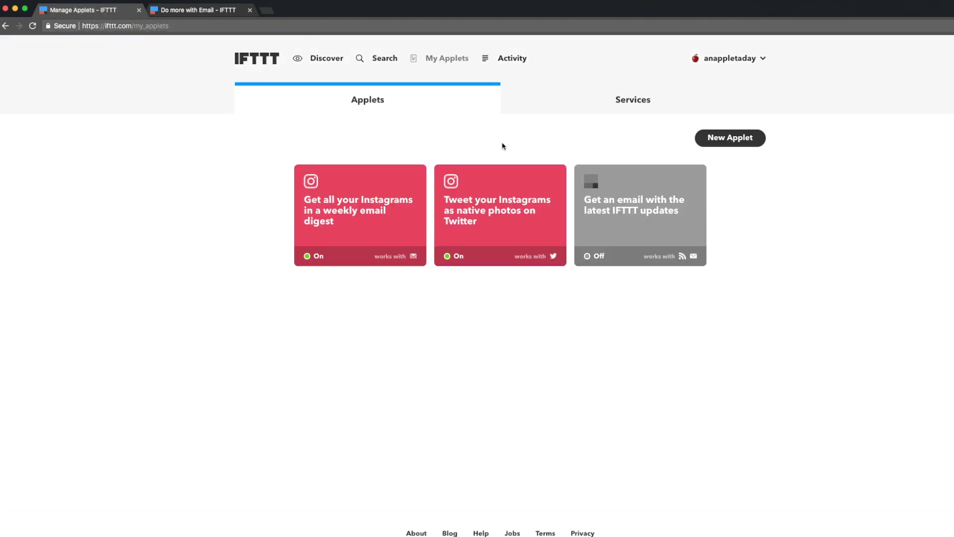
pyautogui.click(727, 60)
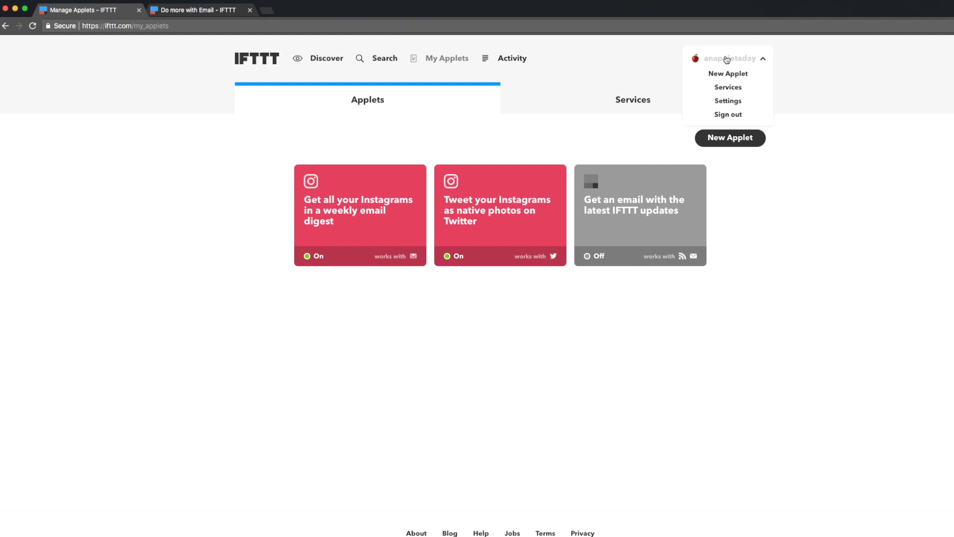
# Go to account Settings to view the Email communication preferences.
pyautogui.click(728, 101)
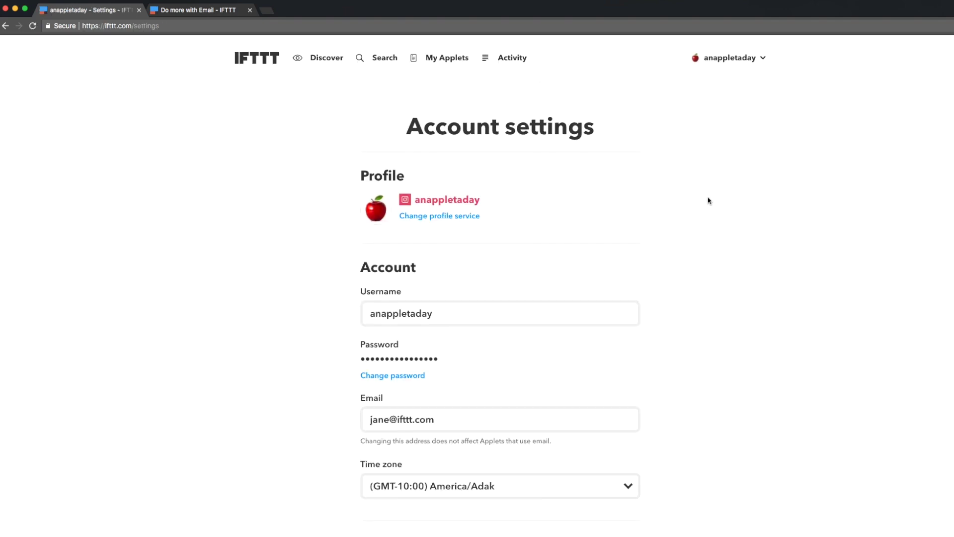
pyautogui.scroll(-5, 708, 201)
pyautogui.scroll(-3, 708, 201)
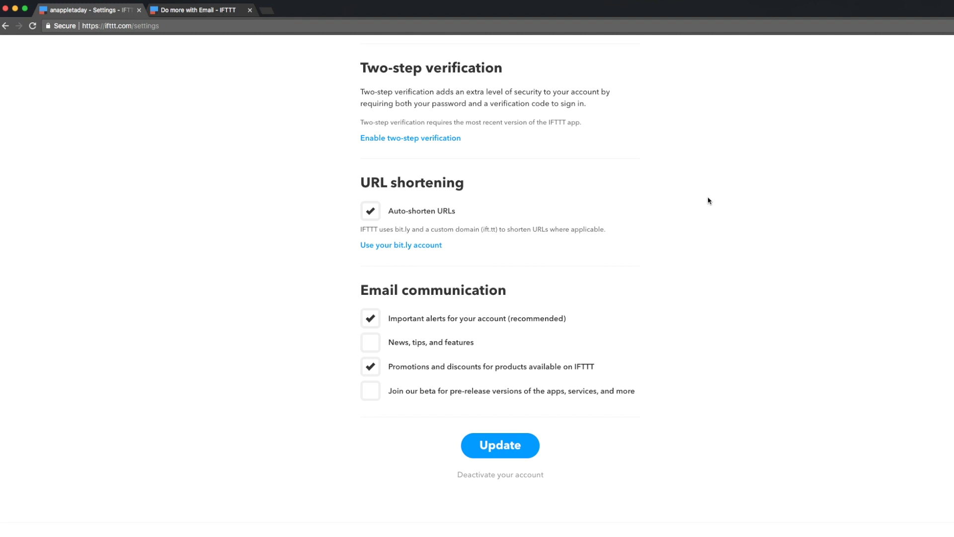
pyautogui.scroll(-1, 704, 209)
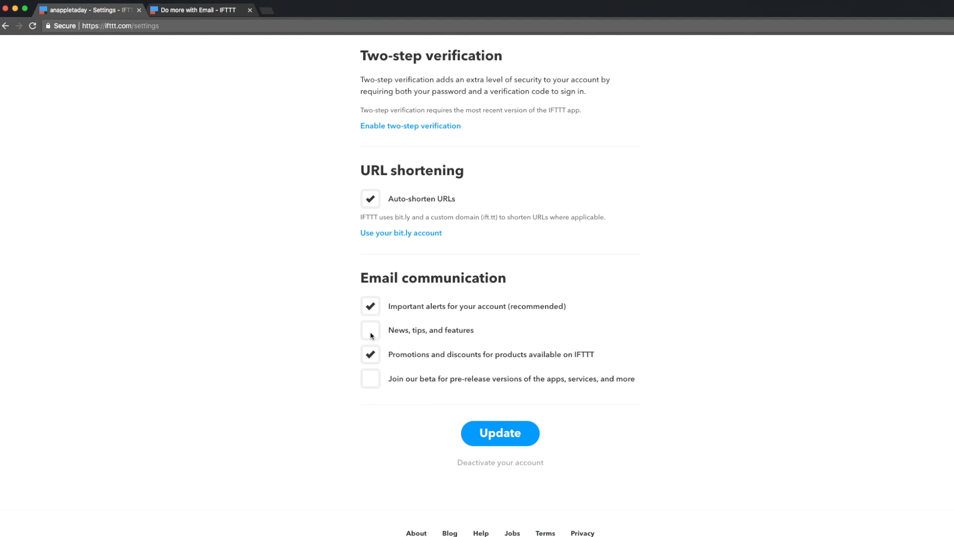
# Check Join our beta, leaving news unchecked and promotions checked, then go to Discover.
pyautogui.click(370, 336)
pyautogui.click(371, 335)
pyautogui.click(372, 356)
pyautogui.click(372, 359)
pyautogui.click(369, 382)
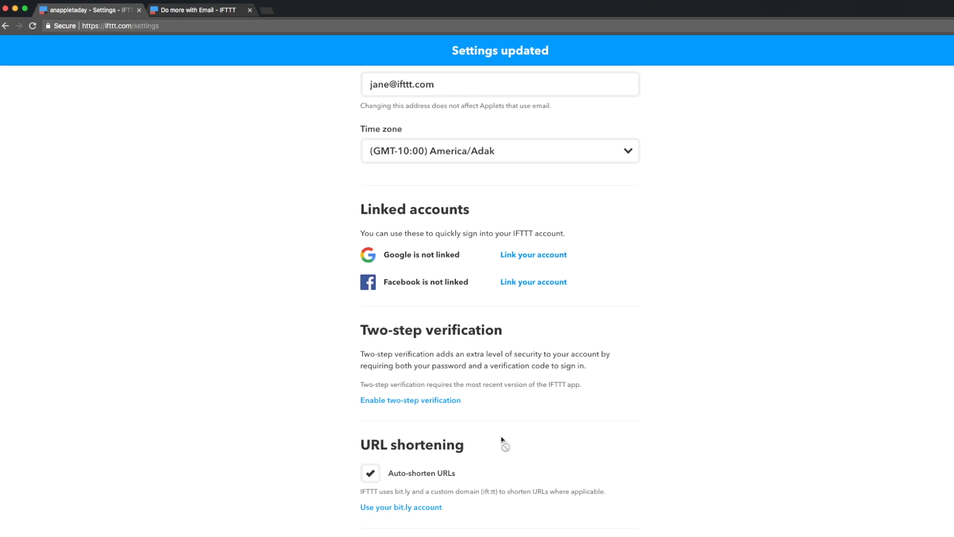
pyautogui.scroll(-3, 501, 441)
pyautogui.scroll(-1, 502, 441)
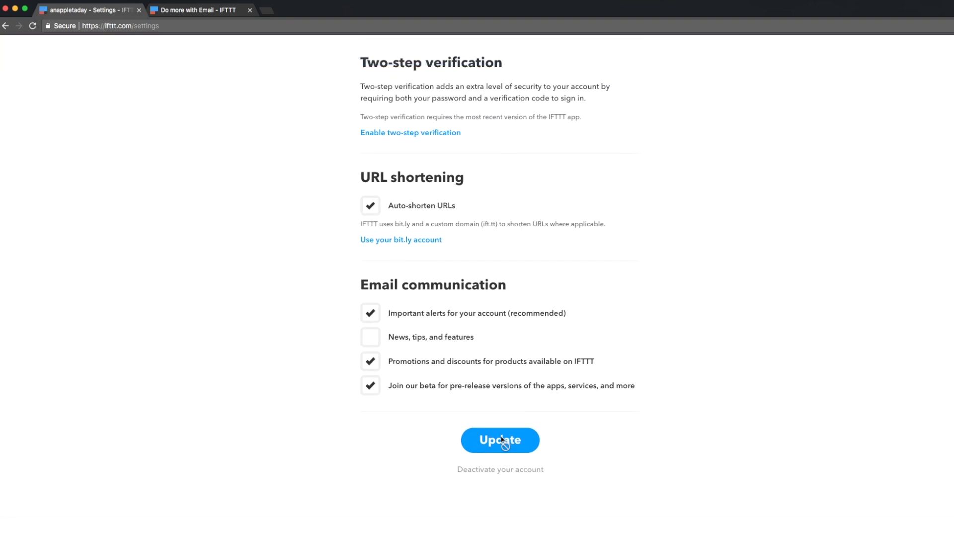
pyautogui.scroll(1, 288, 269)
pyautogui.scroll(5, 291, 263)
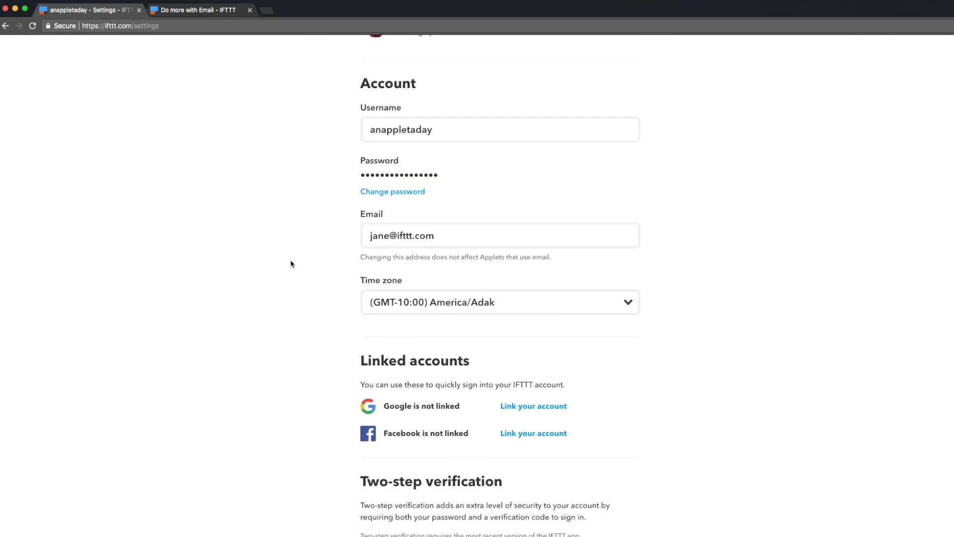
pyautogui.scroll(3, 291, 264)
pyautogui.click(328, 58)
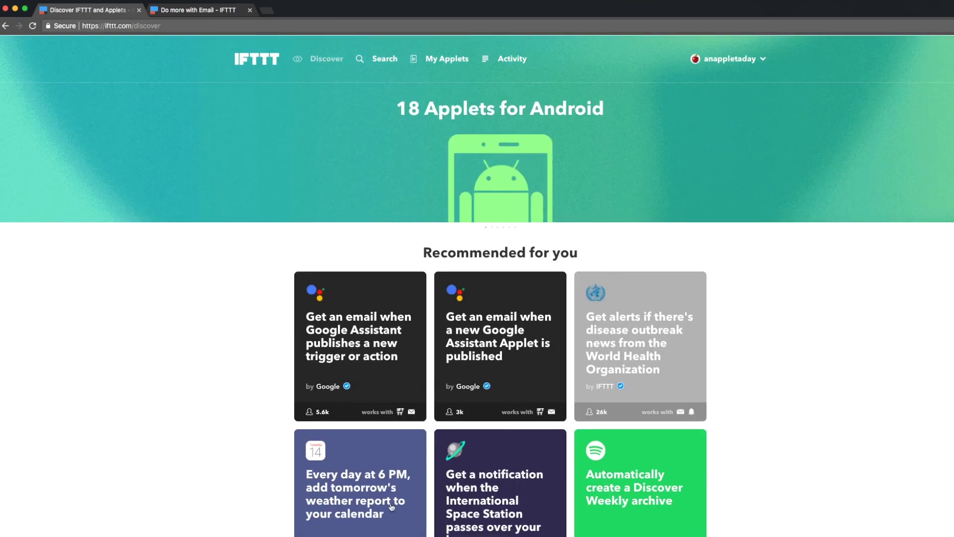
pyautogui.scroll(-1, 391, 507)
pyautogui.scroll(-3, 448, 496)
pyautogui.scroll(-2, 522, 485)
pyautogui.scroll(-2, 592, 470)
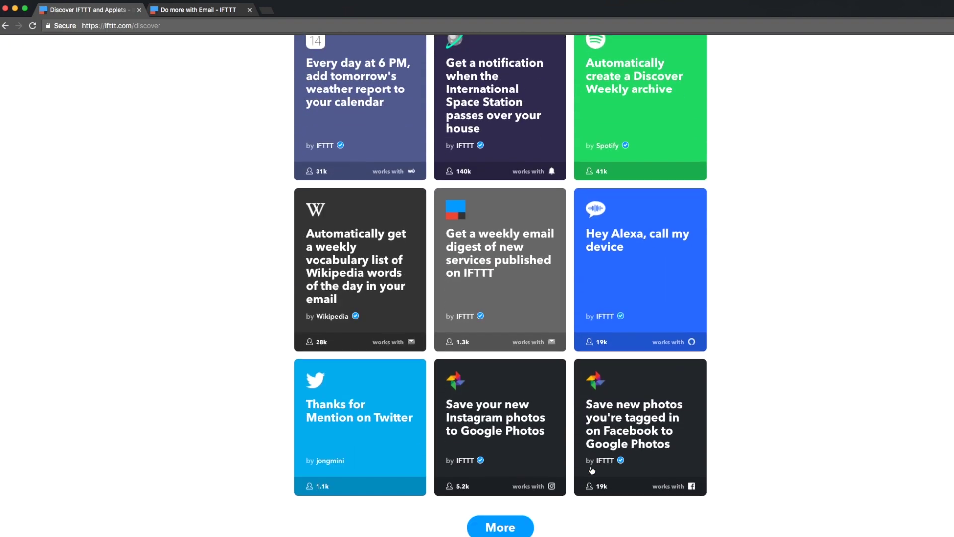
# Turn on and save the weekly Wikipedia words-of-the-day vocabulary email applet.
pyautogui.click(358, 299)
pyautogui.click(475, 433)
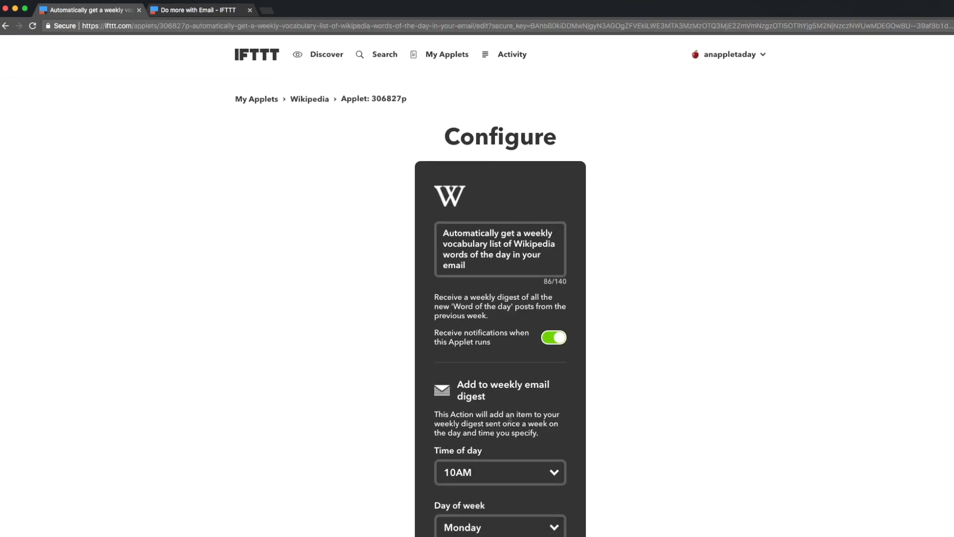
pyautogui.scroll(-2, 499, 447)
pyautogui.click(498, 471)
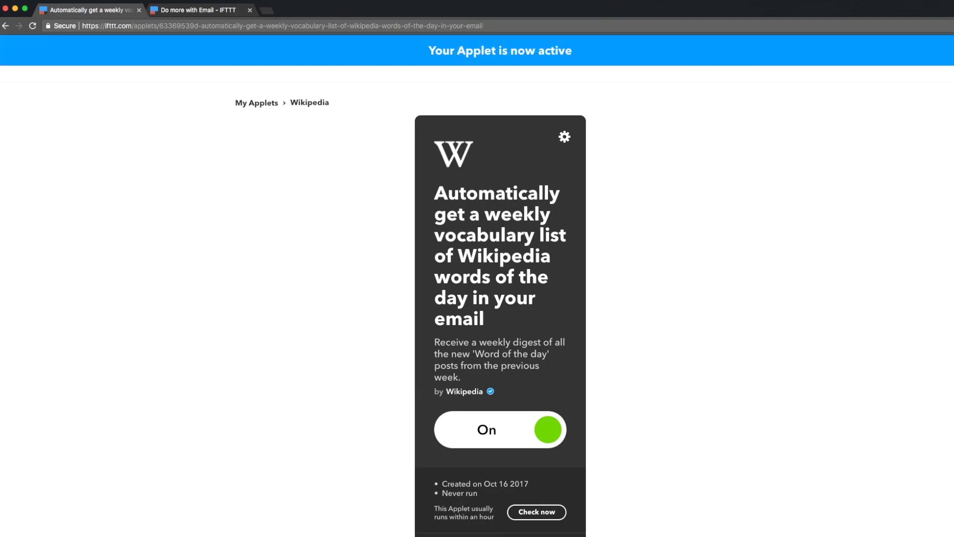